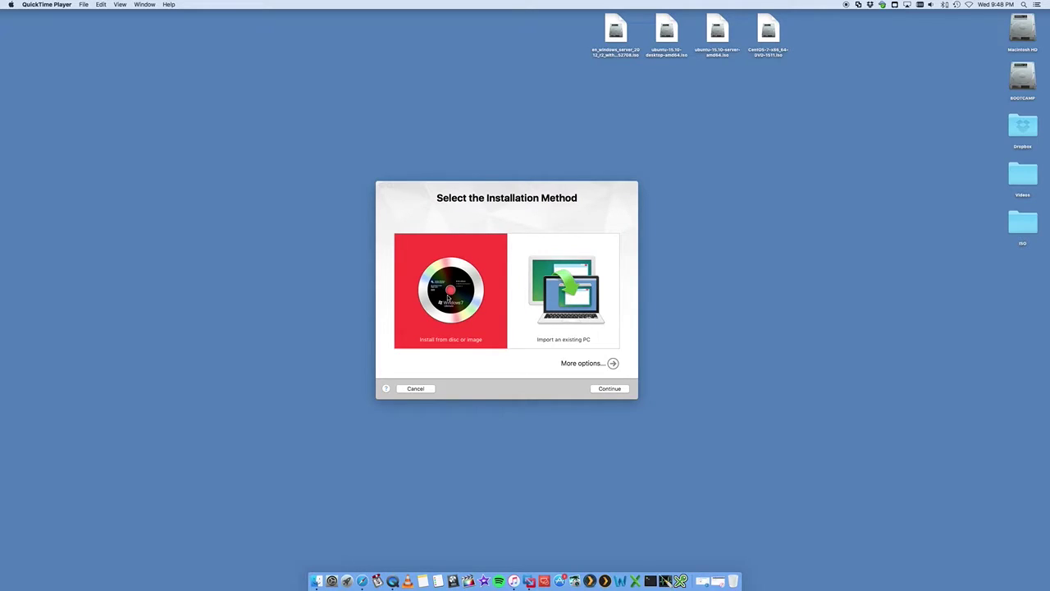
# Step: In the New Virtual Machine assistant, pick 'Install from disc or image' and continue
pyautogui.click(451, 198)
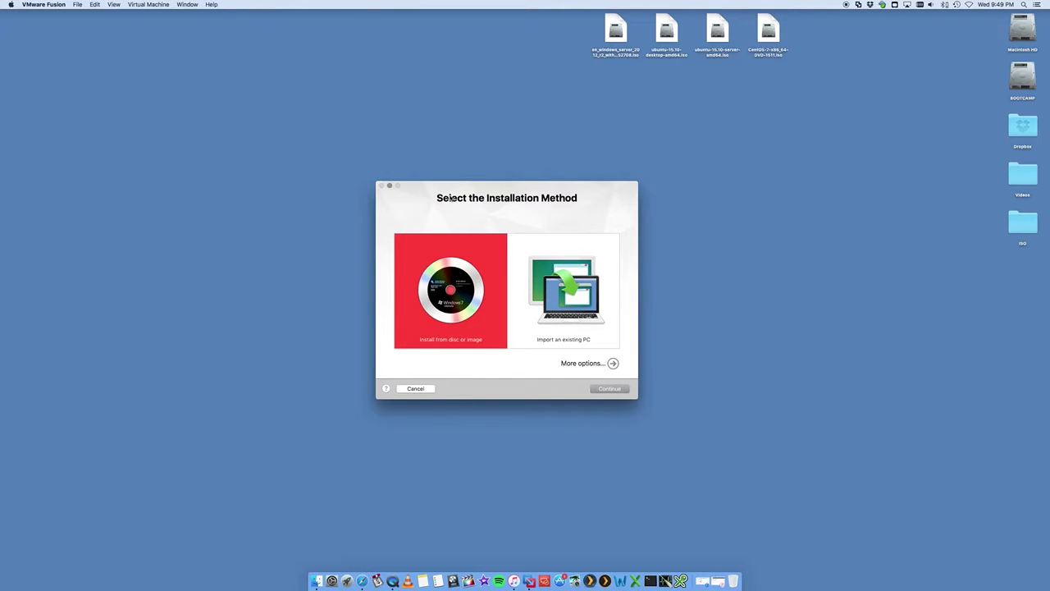
pyautogui.moveTo(495, 192); pyautogui.dragTo(487, 196)
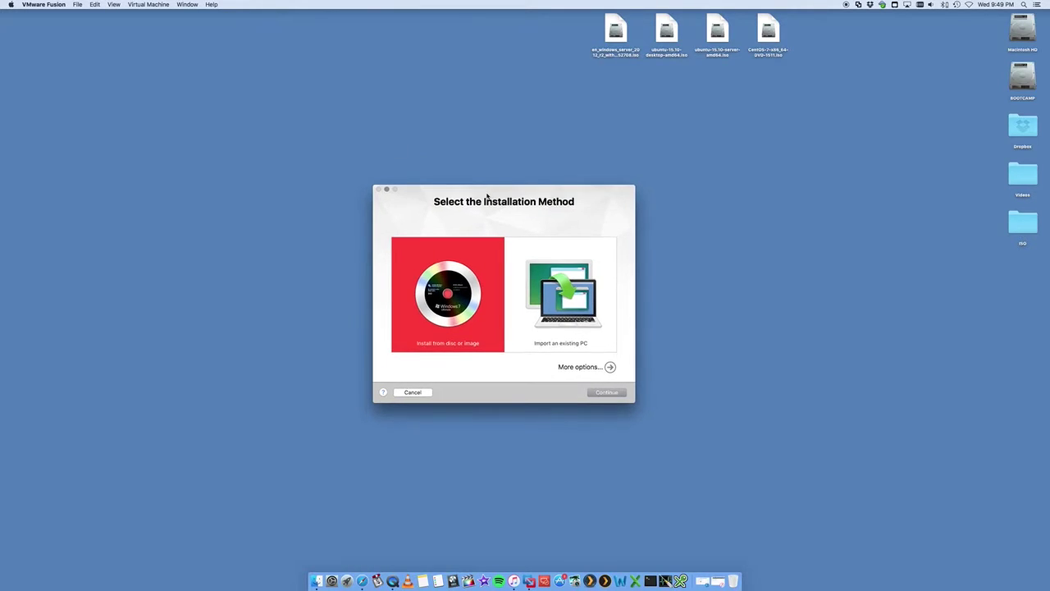
pyautogui.click(767, 45)
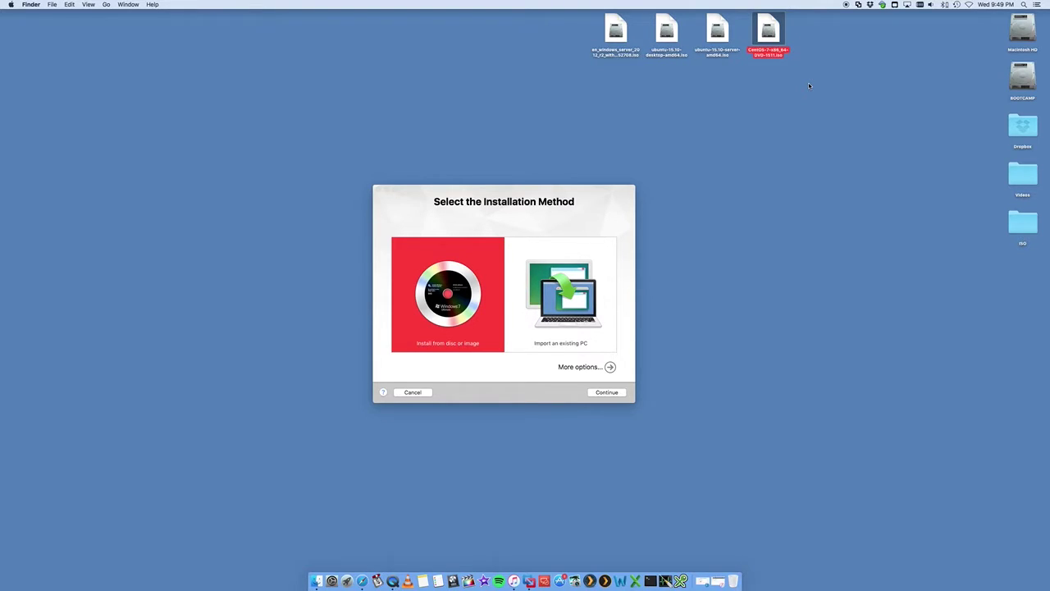
pyautogui.click(546, 193)
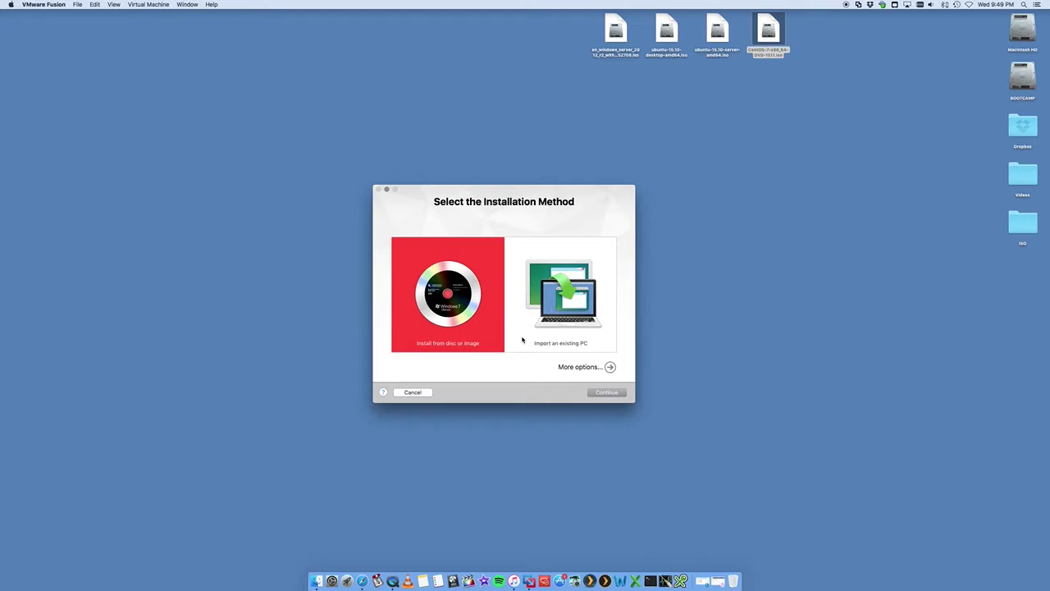
pyautogui.click(561, 305)
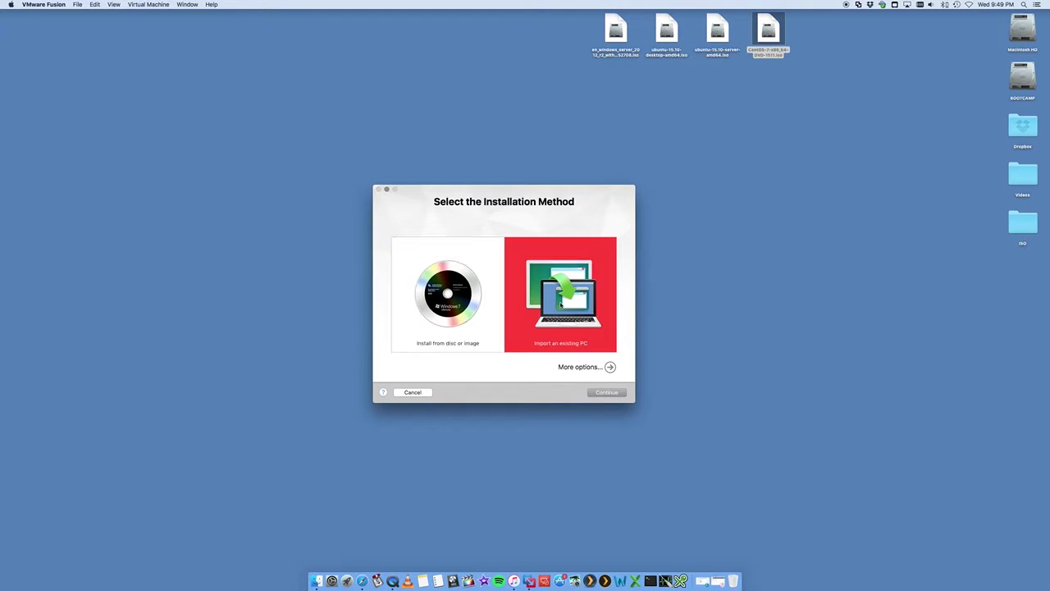
pyautogui.click(460, 315)
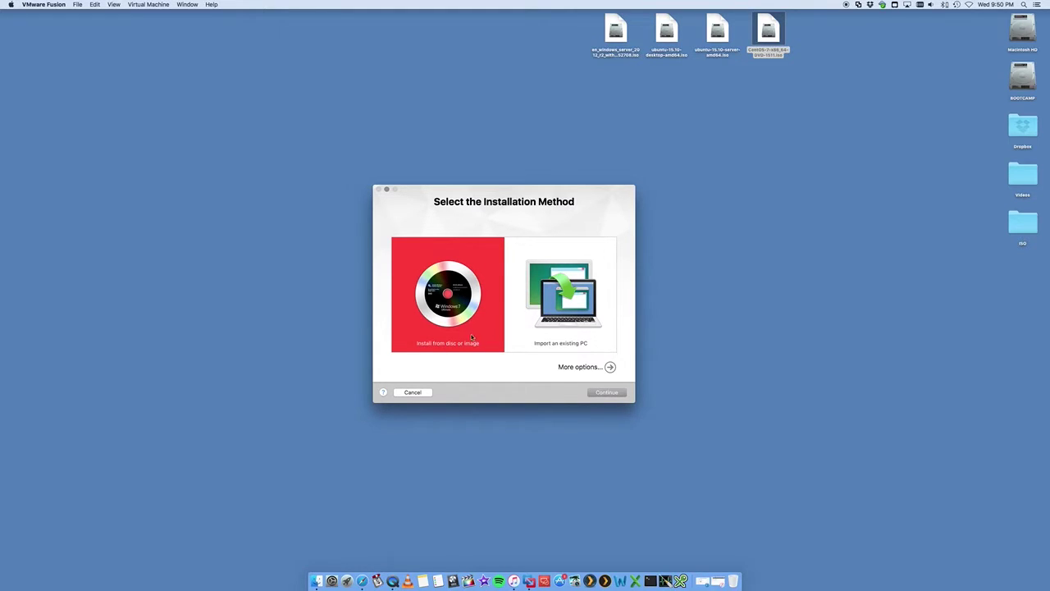
pyautogui.click(617, 396)
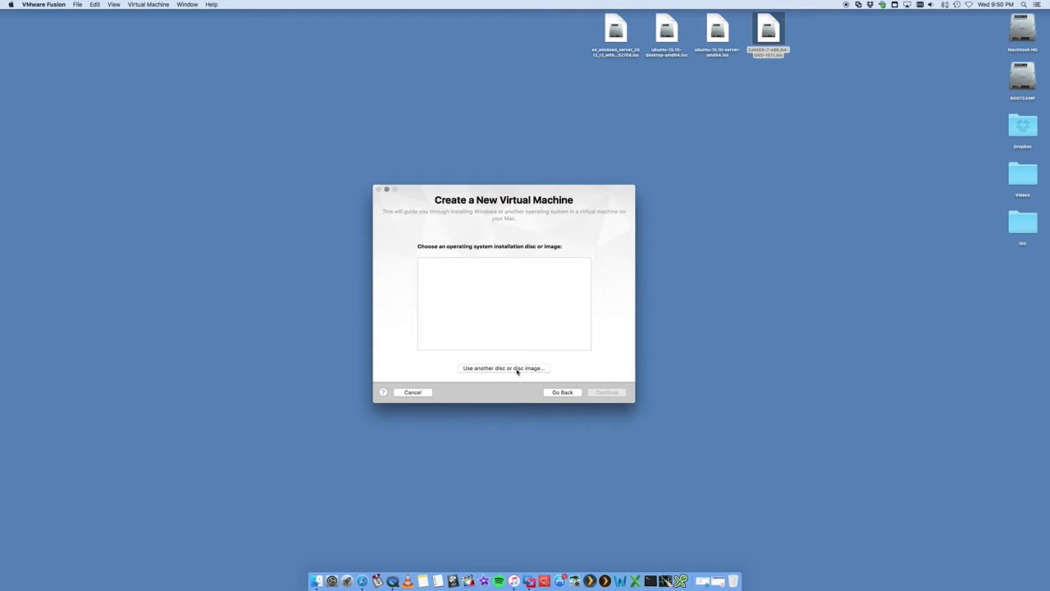
# Step: Use CentOS-7-x86_64-DVD-1511.iso from the Desktop as the installation disc image
pyautogui.click(516, 368)
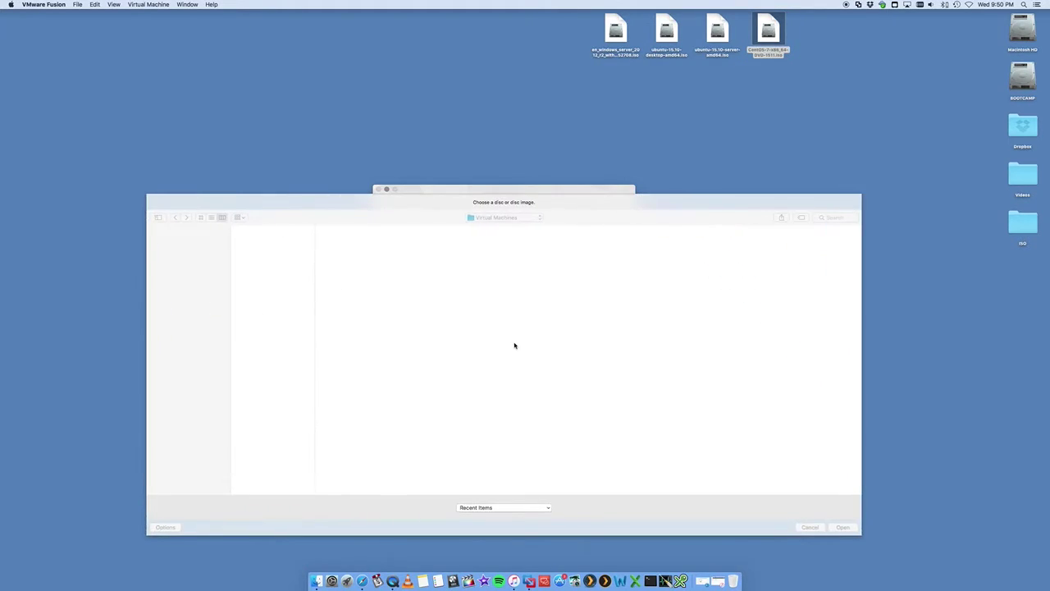
pyautogui.click(168, 262)
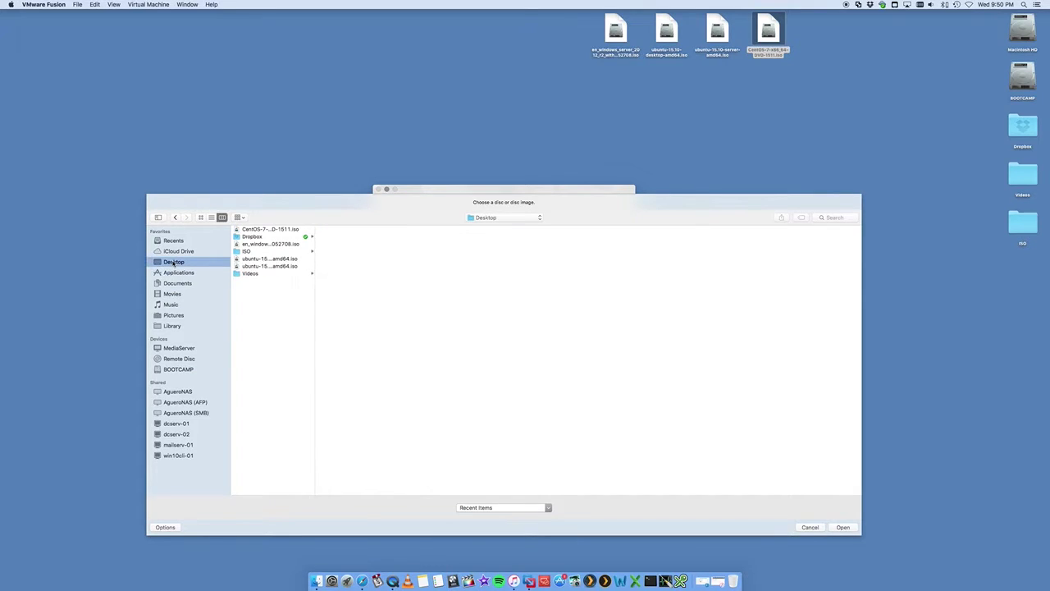
pyautogui.click(261, 230)
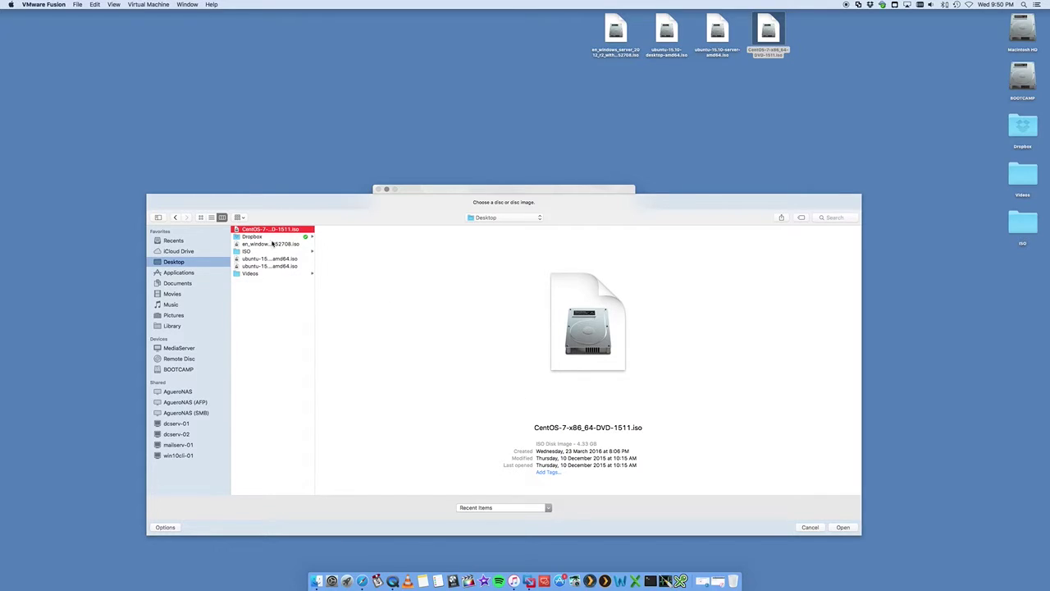
pyautogui.click(843, 527)
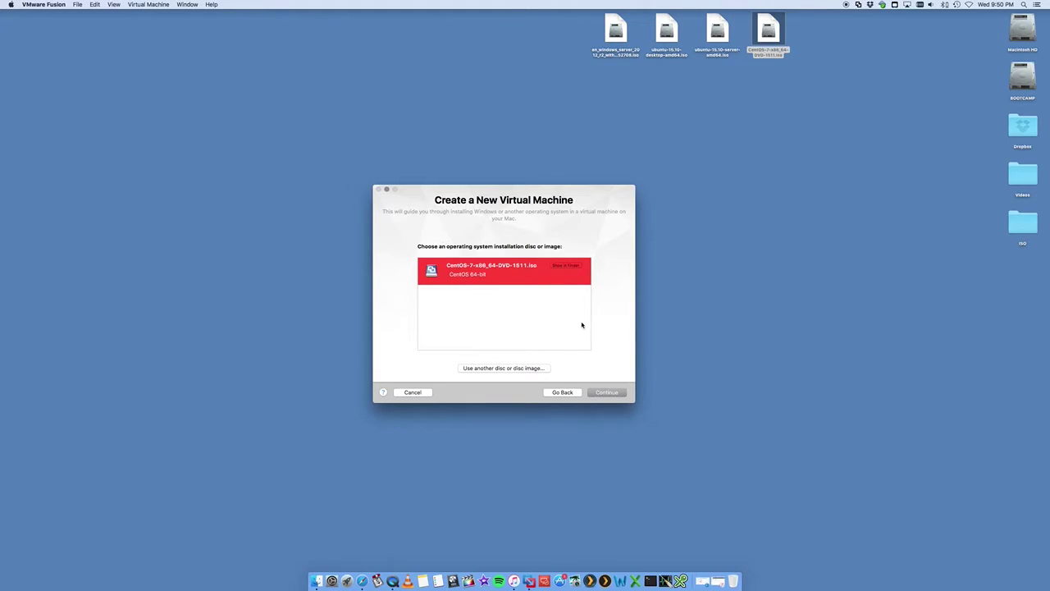
# Step: Enter 'Centos' as the Easy Install display name, plus a new account name
pyautogui.click(608, 392)
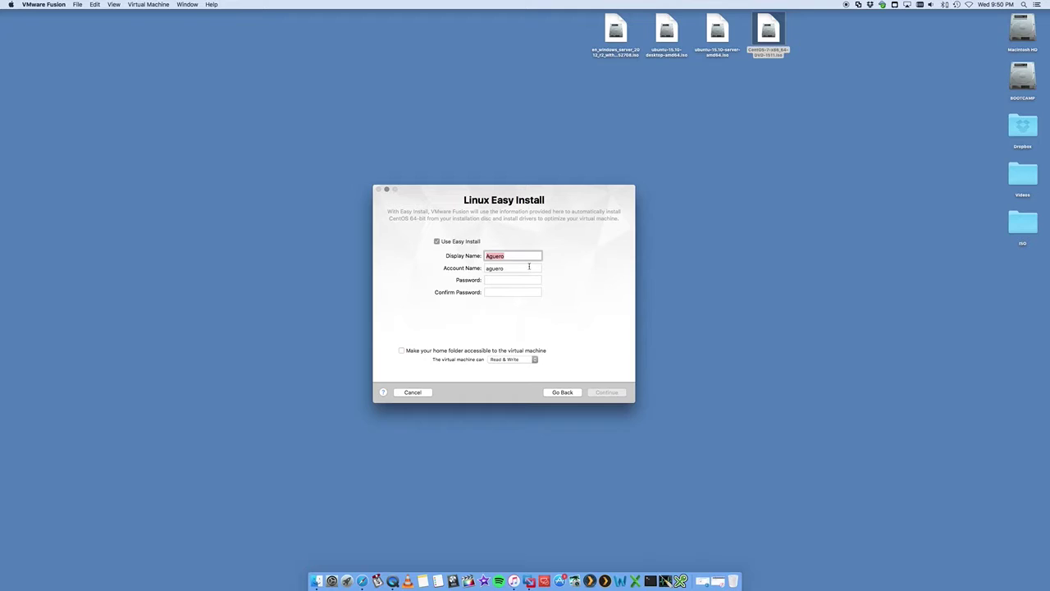
pyautogui.press('BackSpace')
pyautogui.press('Tab')
pyautogui.press('BackSpace')
pyautogui.hotkey('shift', 'Tab')
pyautogui.write('Centos')
pyautogui.click(497, 268)
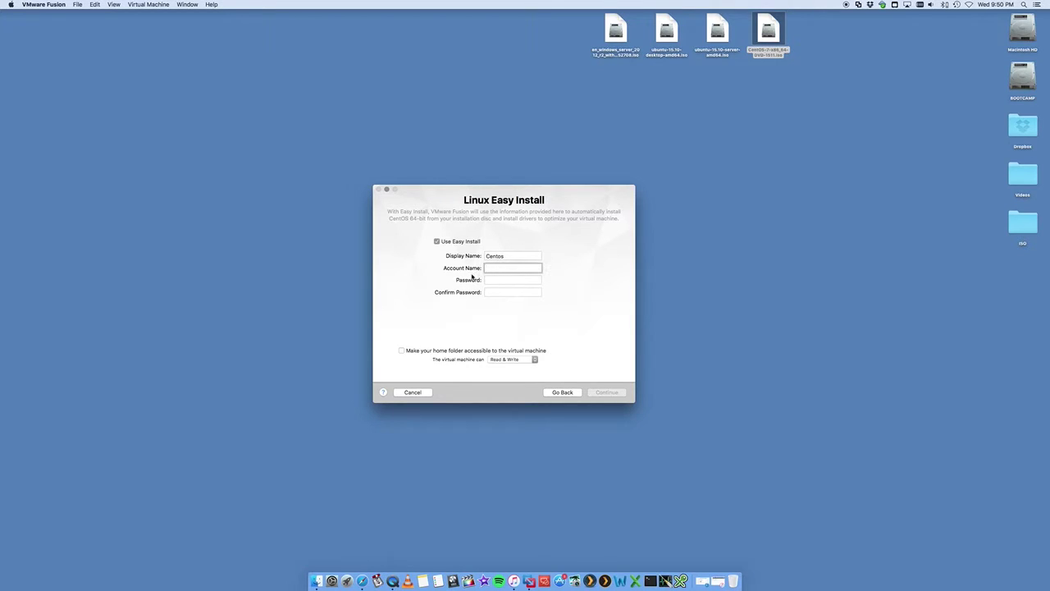
pyautogui.write('centosuser')
# Step: Enter and confirm the account password, keep Read & Write home folder sharing, and continue
pyautogui.click(510, 280)
pyautogui.write('••••••••')
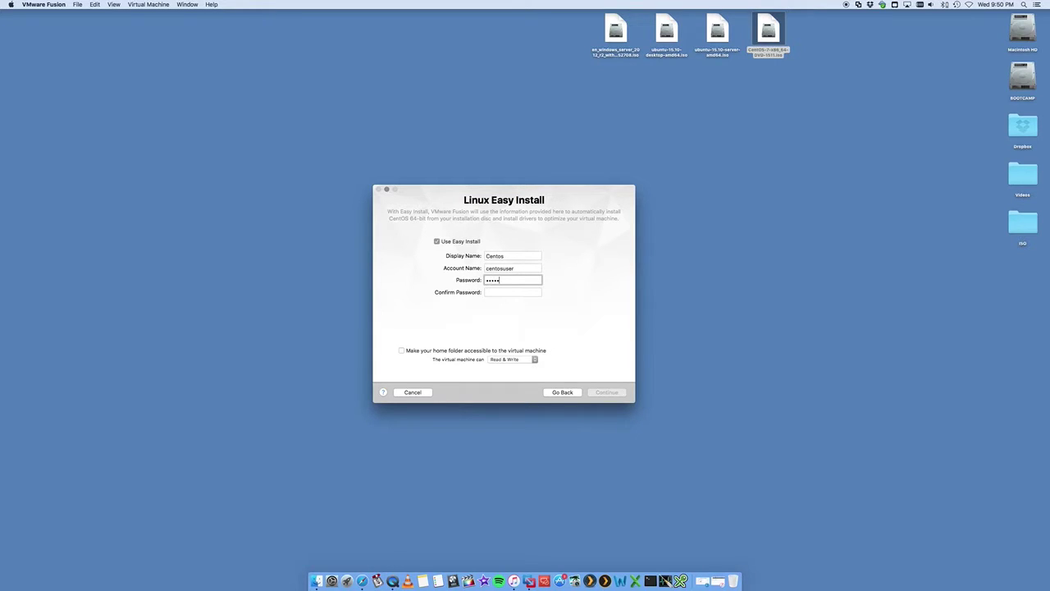
pyautogui.press('Tab')
pyautogui.write('••••••••')
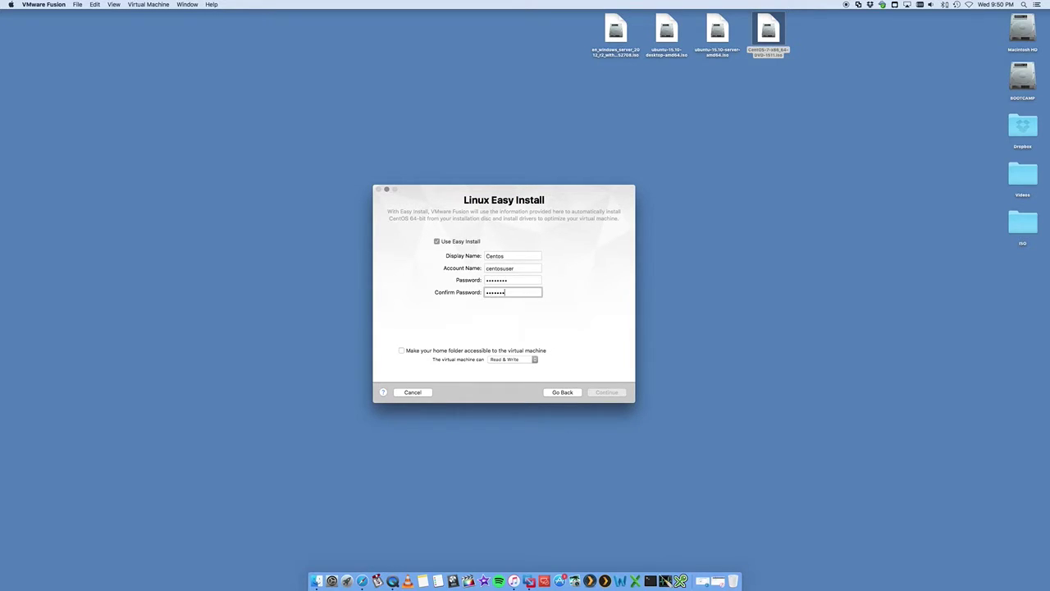
pyautogui.click(506, 359)
pyautogui.click(511, 361)
pyautogui.click(614, 394)
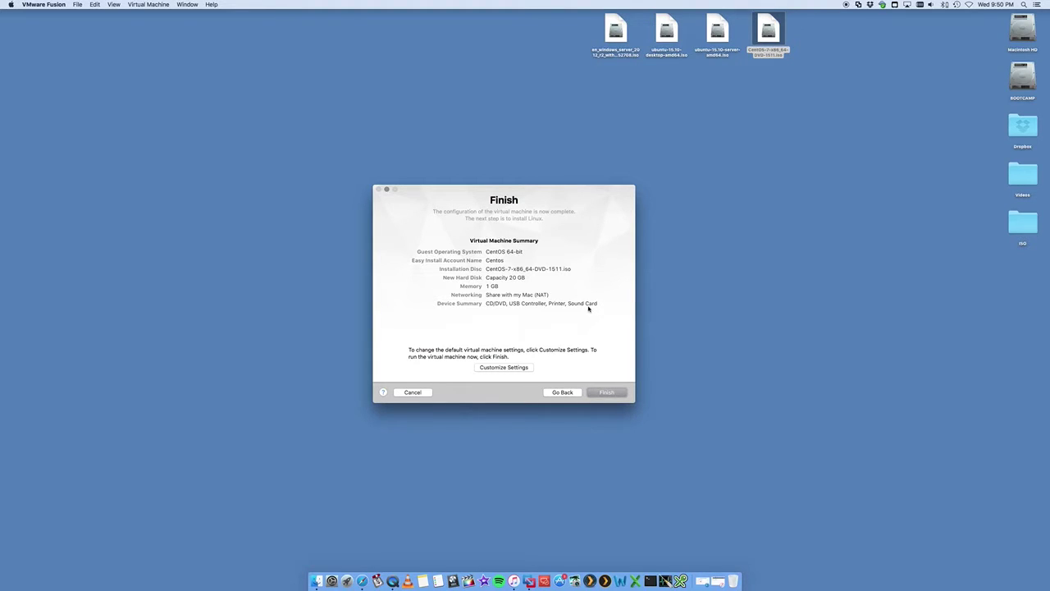
# Step: Choose Customize Settings, keeping the save name CentOS 64-bit.vmwarevm in Virtual Machines
pyautogui.click(504, 367)
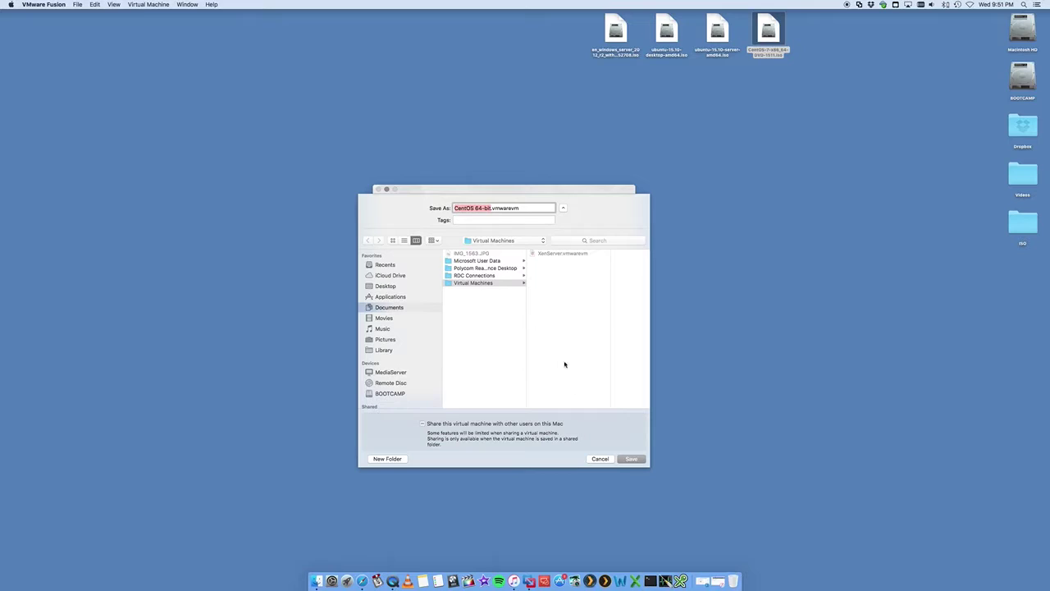
pyautogui.click(631, 460)
pyautogui.moveTo(521, 207); pyautogui.dragTo(494, 207)
pyautogui.click(486, 208)
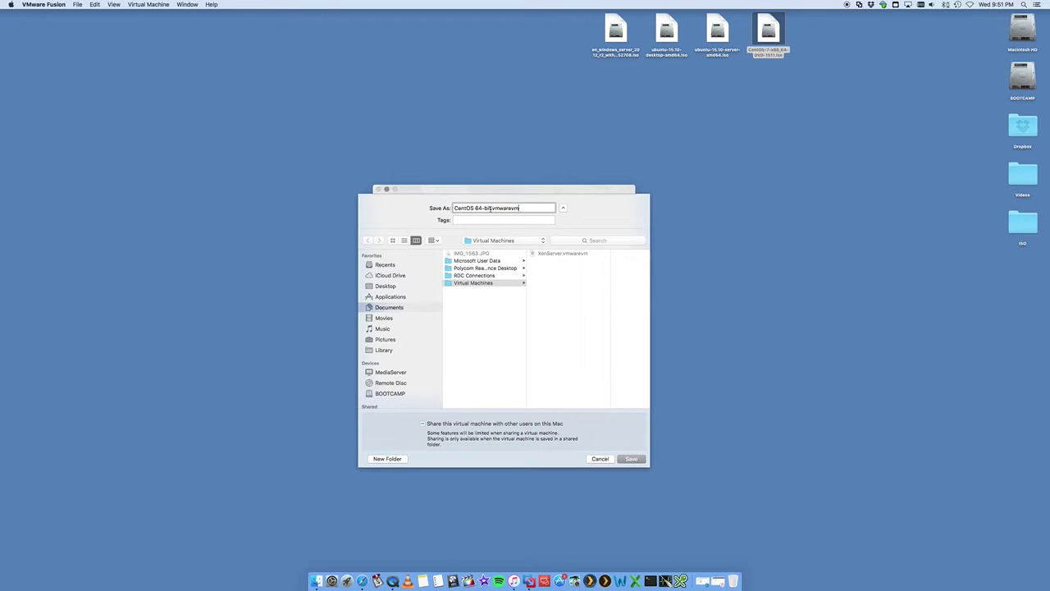
# Step: Save the CentOS 64-bit VM, glance at General settings, and return to the overview
pyautogui.click(630, 458)
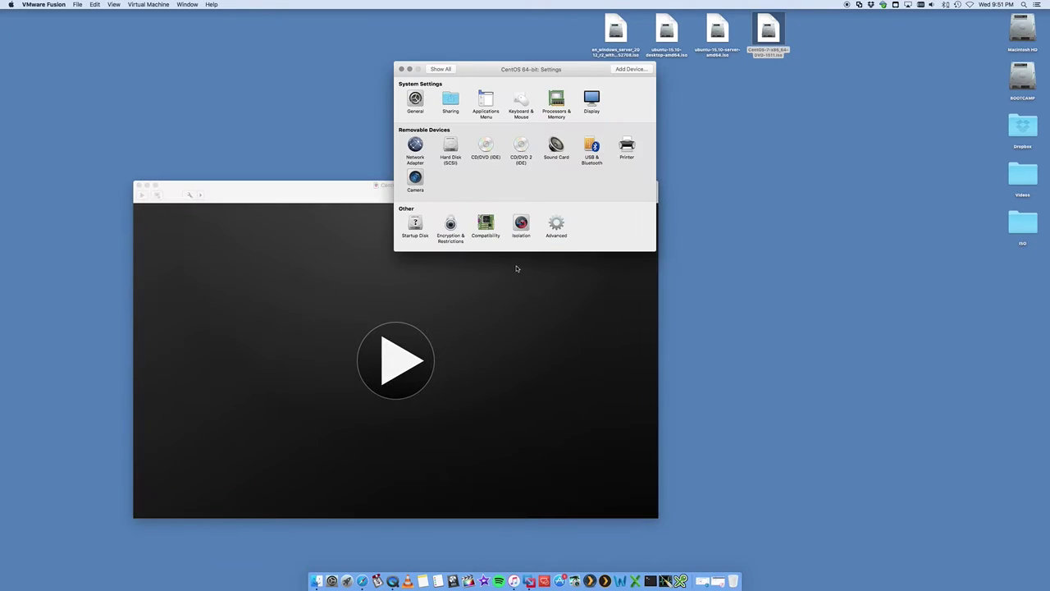
pyautogui.moveTo(523, 70); pyautogui.dragTo(547, 182)
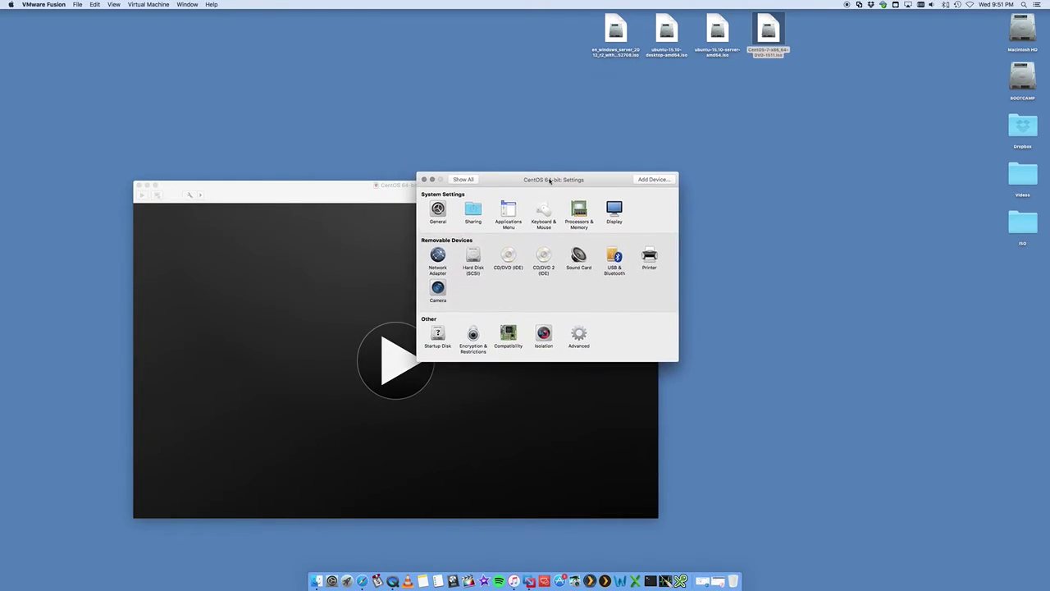
pyautogui.click(439, 211)
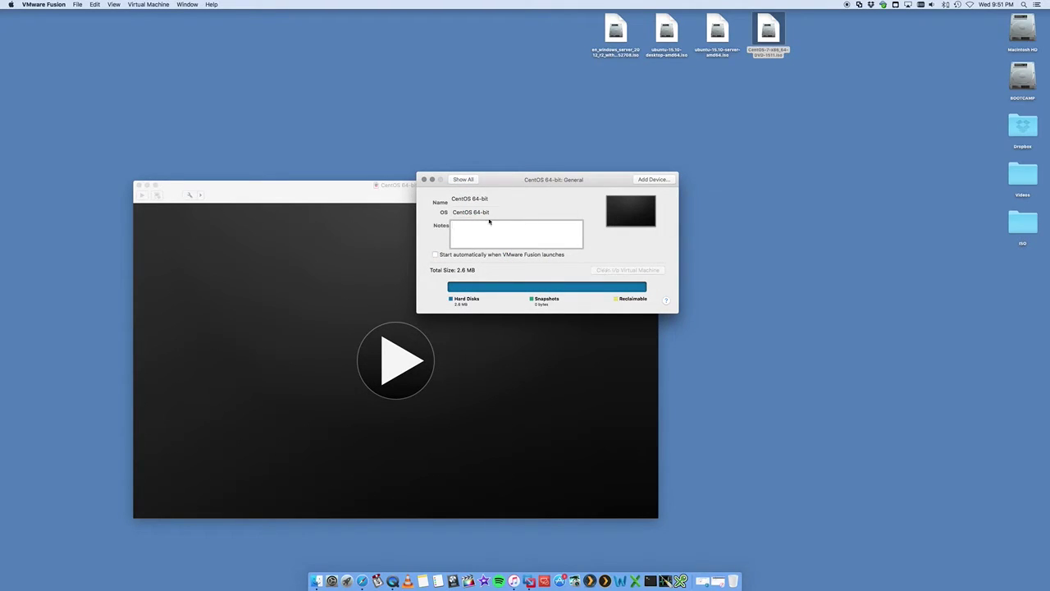
pyautogui.click(461, 179)
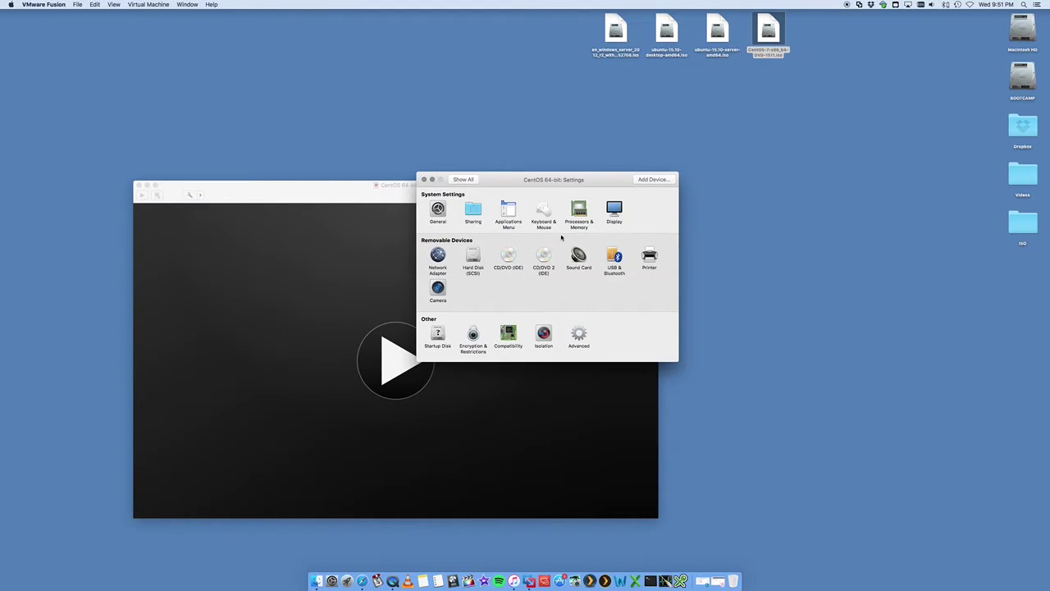
# Step: In Processors & Memory, keep 1 processor core and raise memory to 1528 MB
pyautogui.click(579, 212)
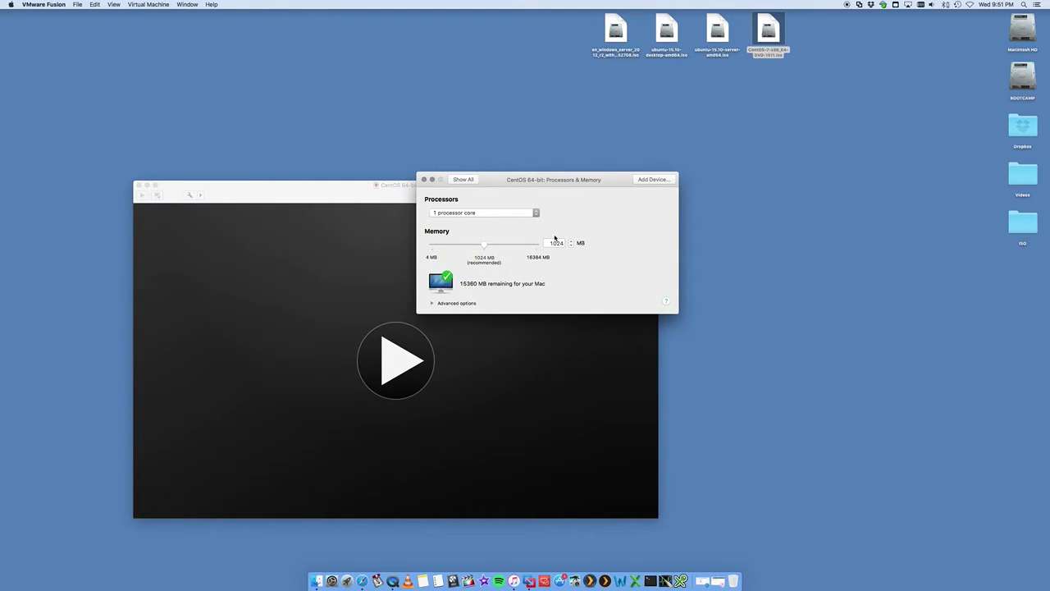
pyautogui.click(484, 213)
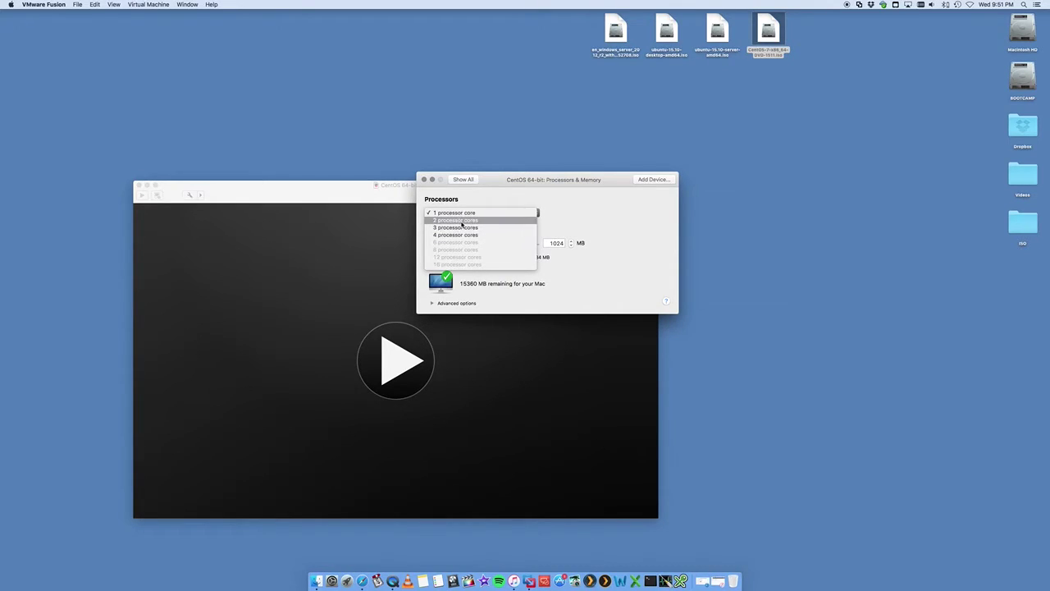
pyautogui.click(578, 229)
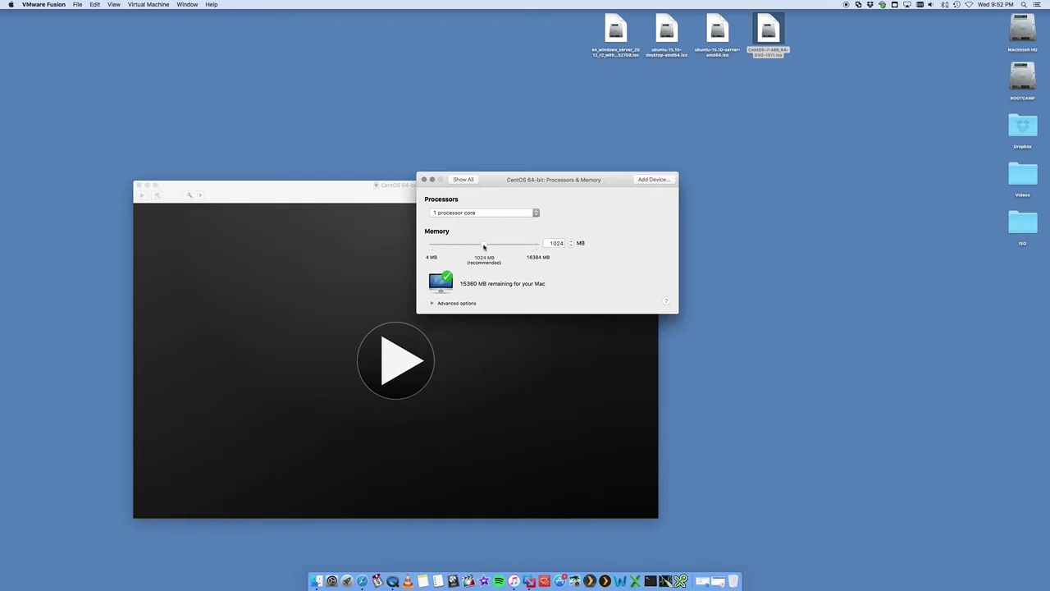
pyautogui.moveTo(484, 246); pyautogui.dragTo(505, 246)
# Step: Review the 20 GB Hard Disk (SCSI) and its advanced bus options, then go back to Show All
pyautogui.click(463, 179)
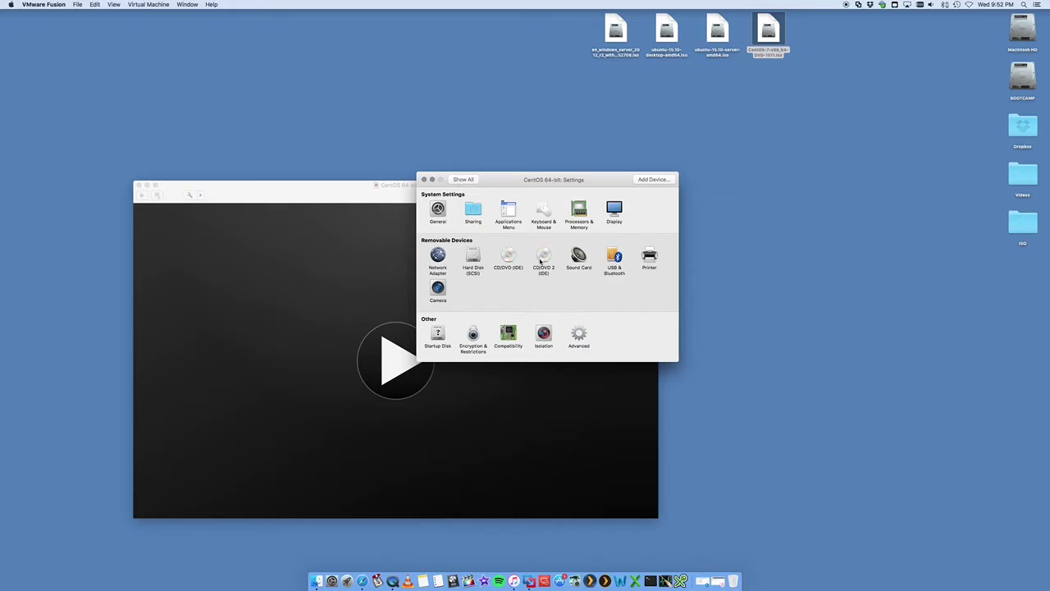
pyautogui.click(481, 261)
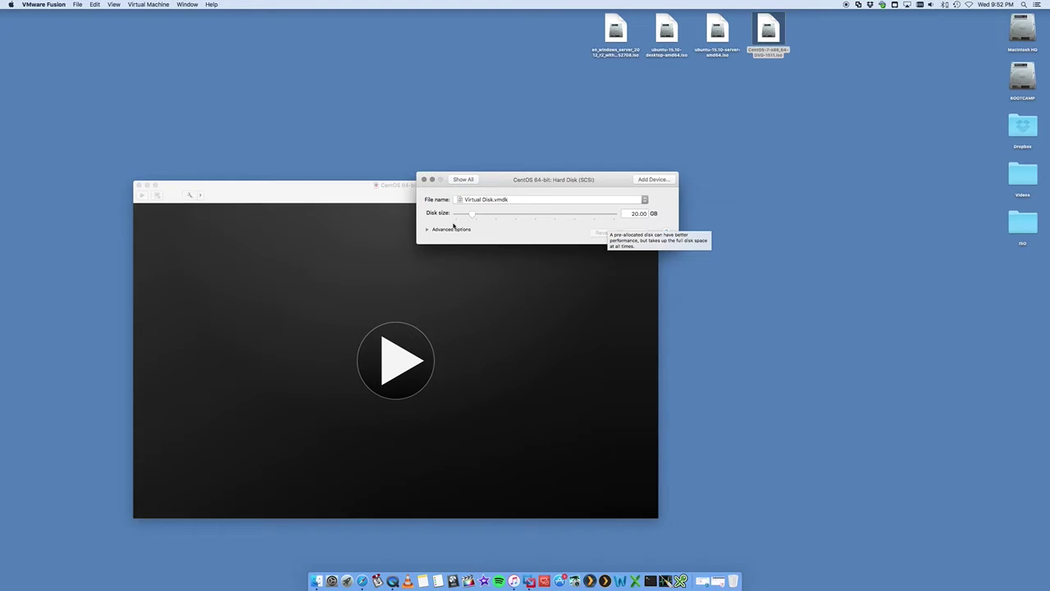
pyautogui.click(429, 230)
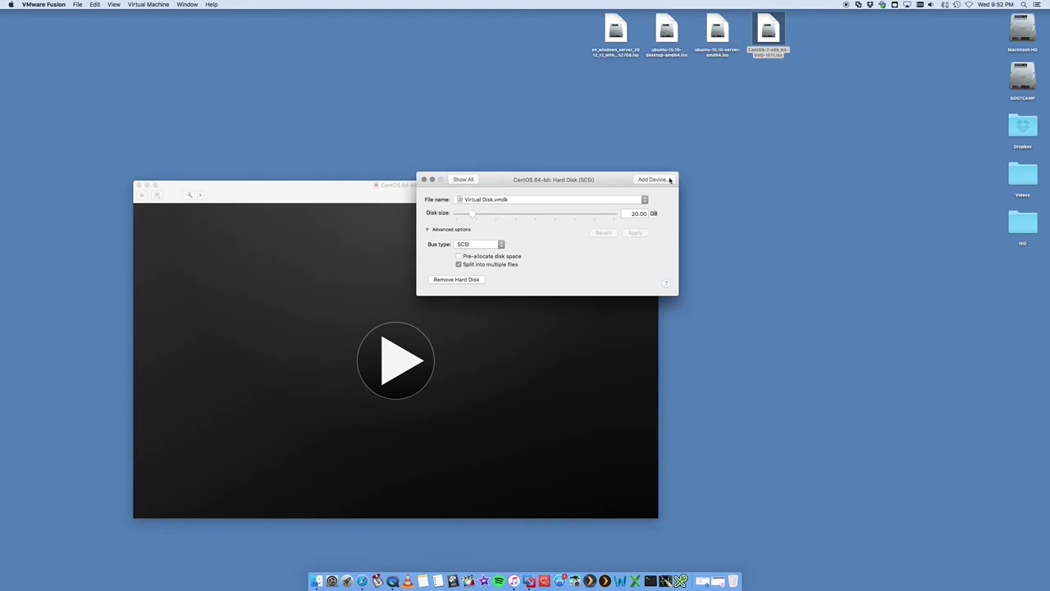
pyautogui.click(463, 179)
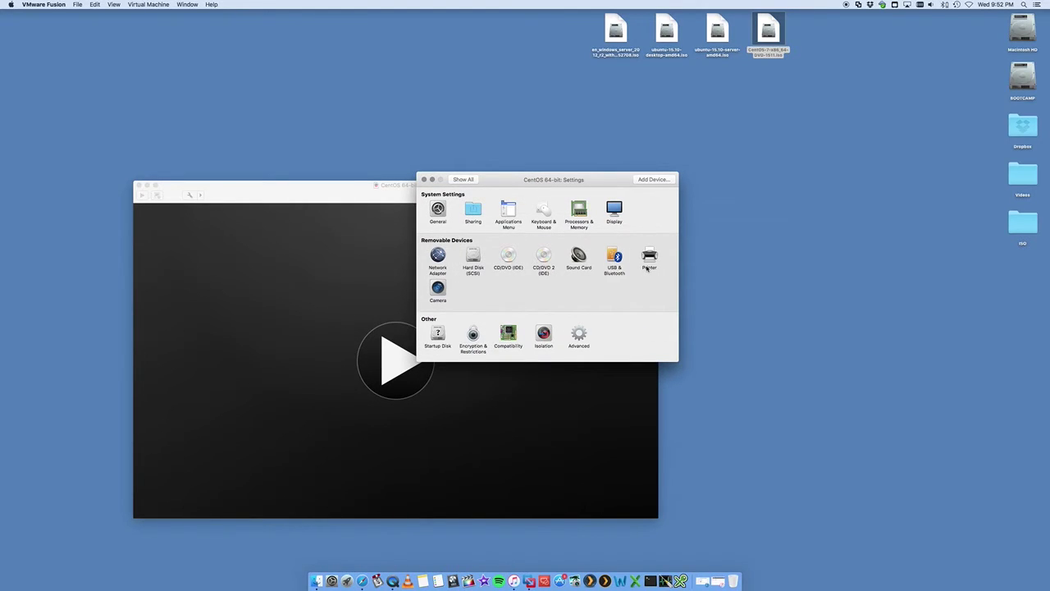
# Step: Close Settings and power on the CentOS 64-bit VM to start the CentOS 7 installer
pyautogui.click(424, 180)
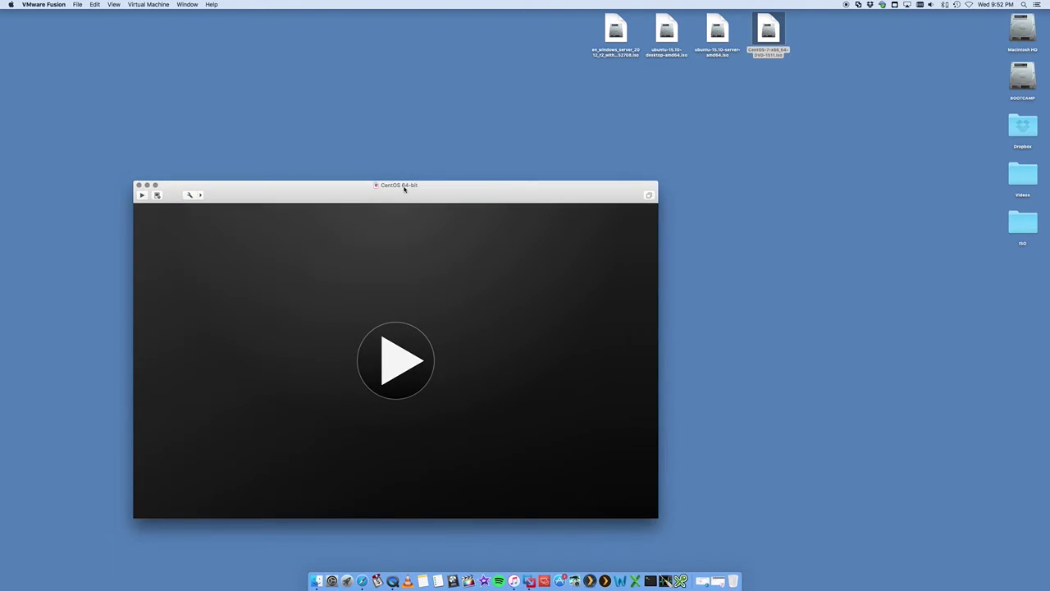
pyautogui.moveTo(403, 188); pyautogui.dragTo(517, 169)
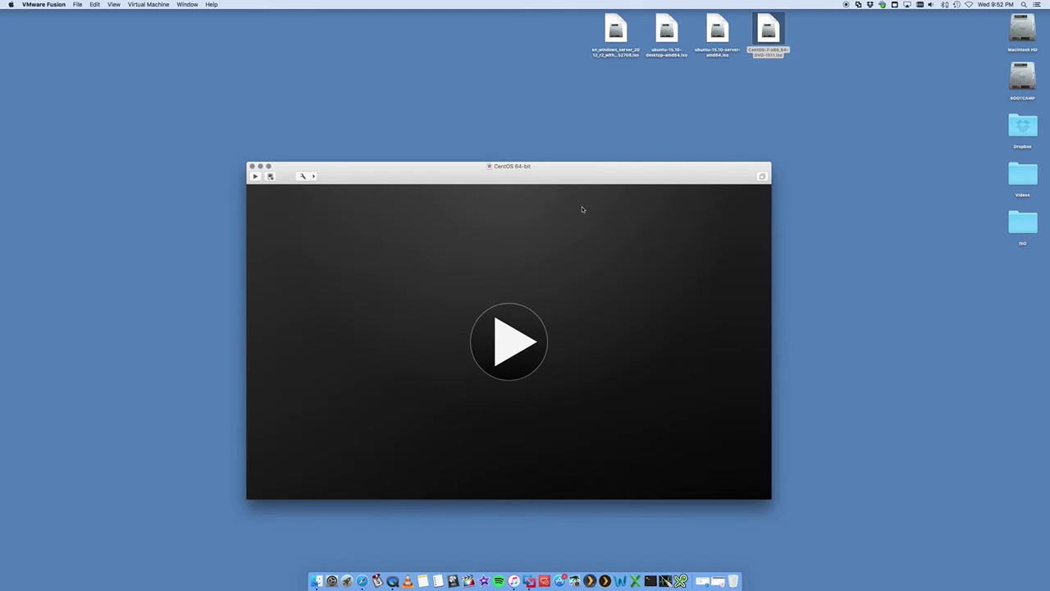
pyautogui.moveTo(800, 95)
pyautogui.mouseDown()
pyautogui.moveTo(785, 96)
pyautogui.moveTo(759, 18)
pyautogui.moveTo(790, 110)
pyautogui.mouseUp()
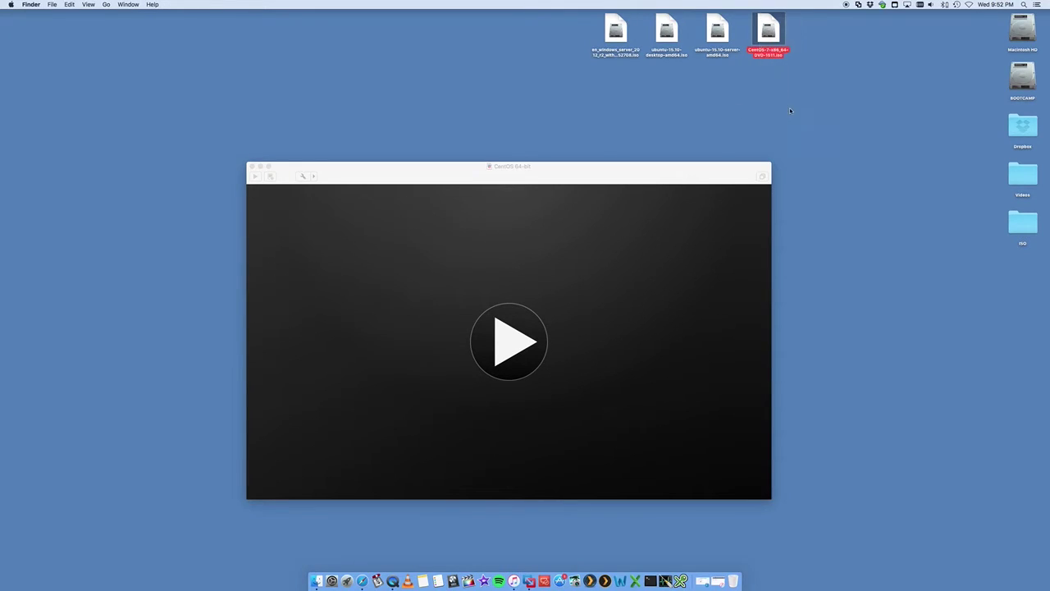
pyautogui.click(512, 338)
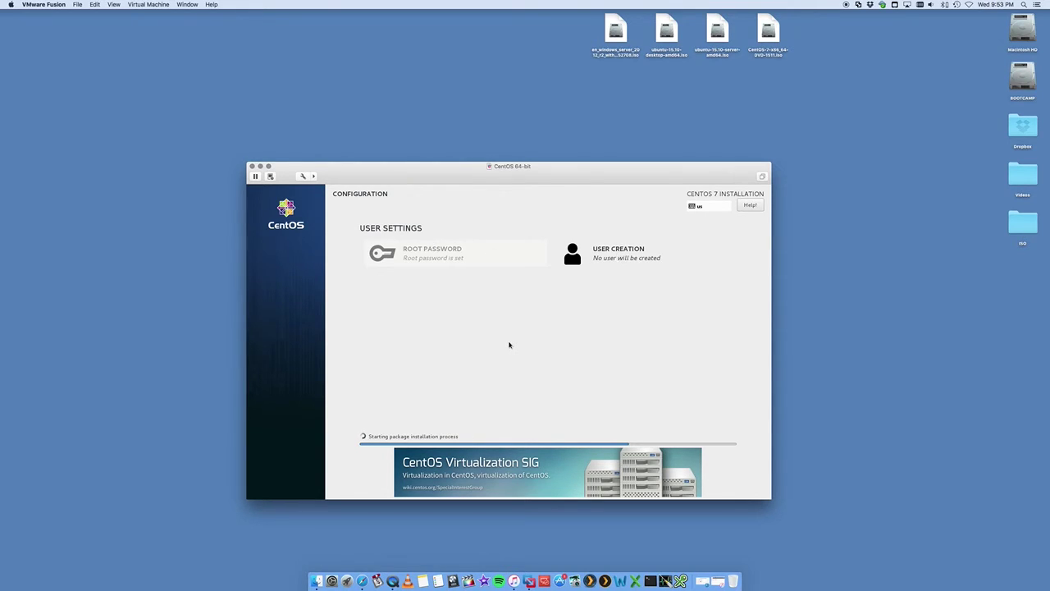
# Step: Reposition the VM window and show its device toolbar while installation finishes and reboots
pyautogui.click(508, 345)
pyautogui.moveTo(594, 179); pyautogui.dragTo(616, 166)
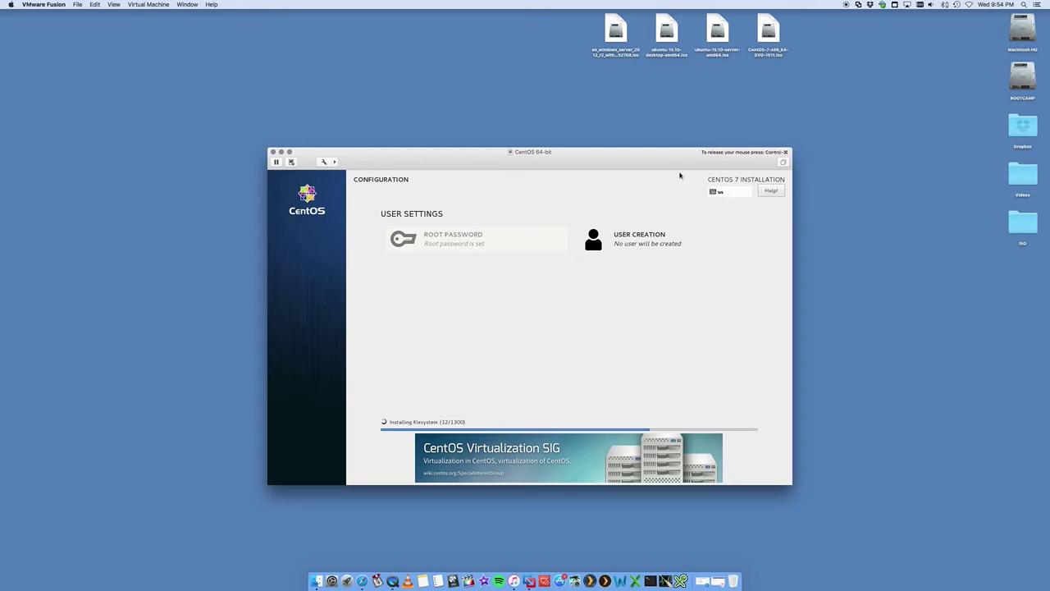
pyautogui.moveTo(632, 159); pyautogui.dragTo(641, 220)
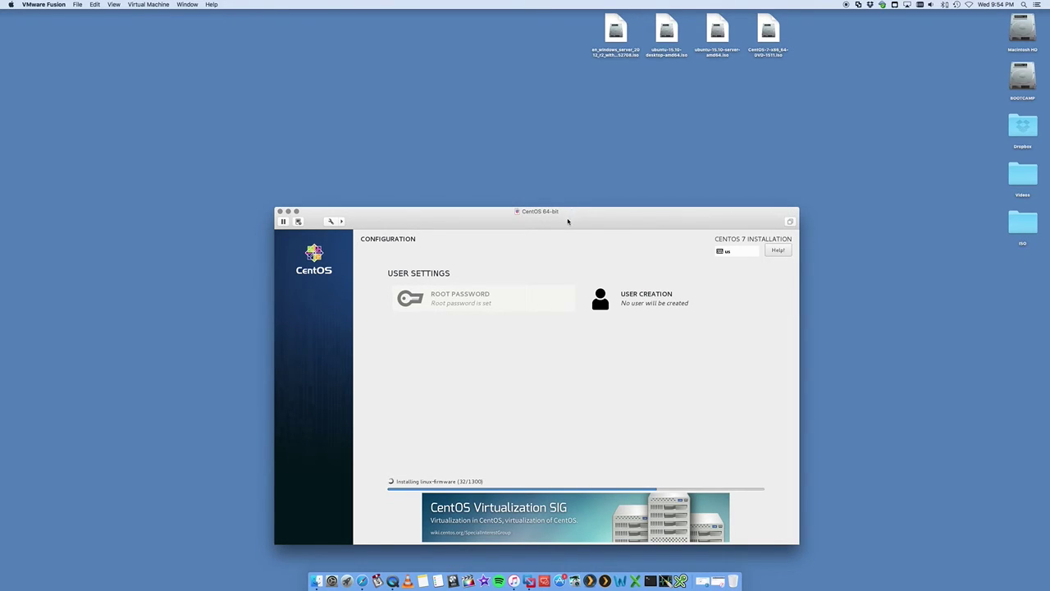
pyautogui.moveTo(568, 220); pyautogui.dragTo(554, 140)
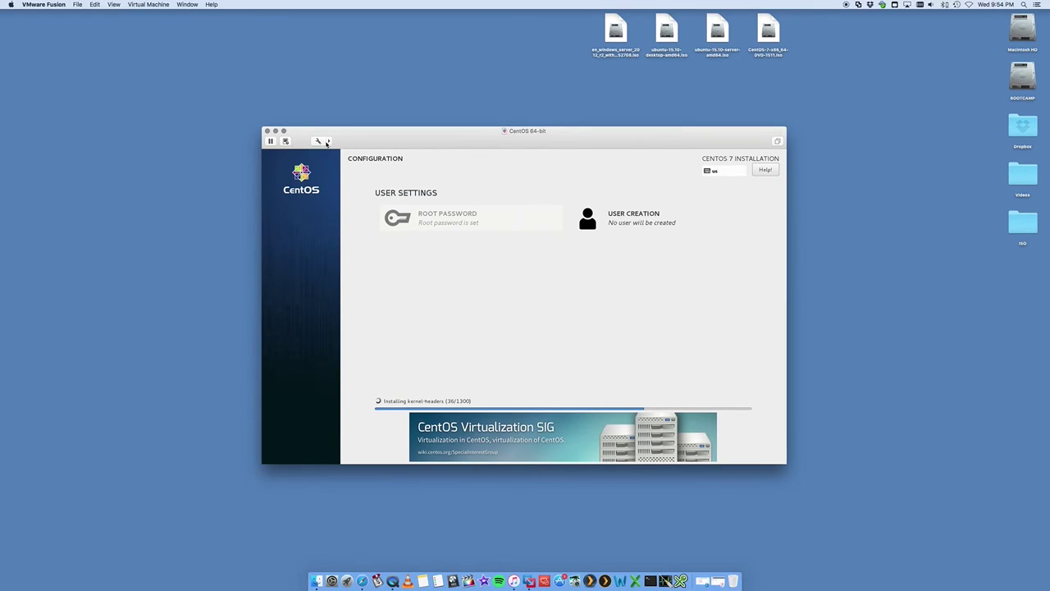
pyautogui.click(327, 142)
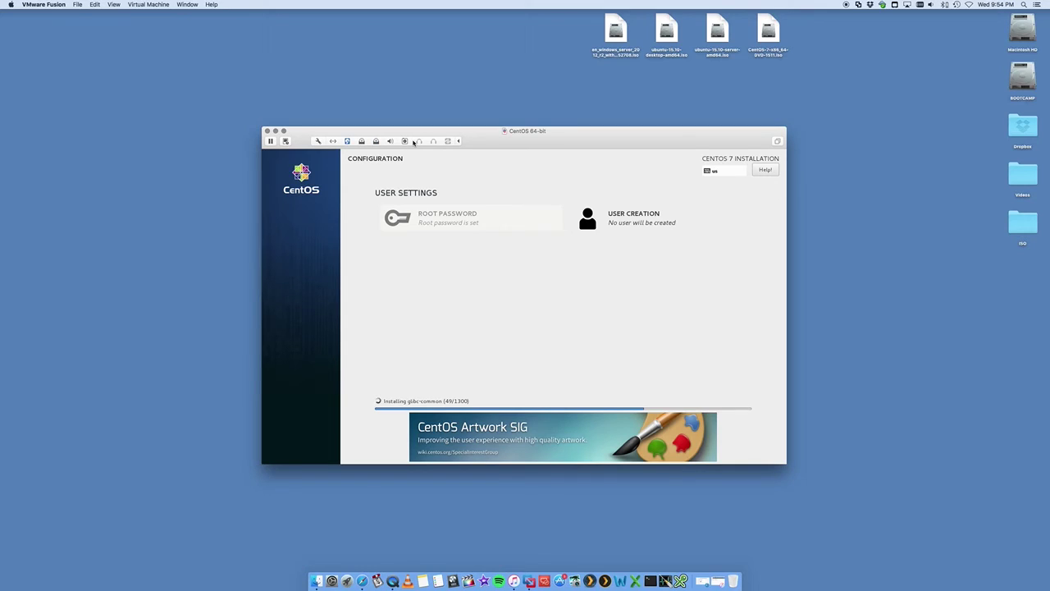
pyautogui.click(444, 201)
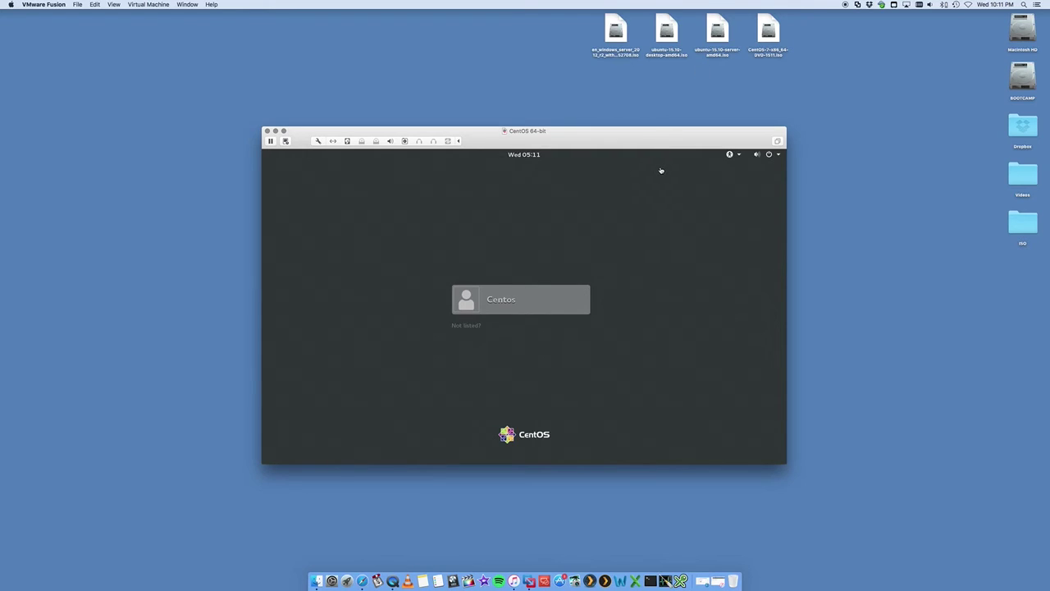
# Step: Sign in to the Centos user account with its password
pyautogui.click(503, 301)
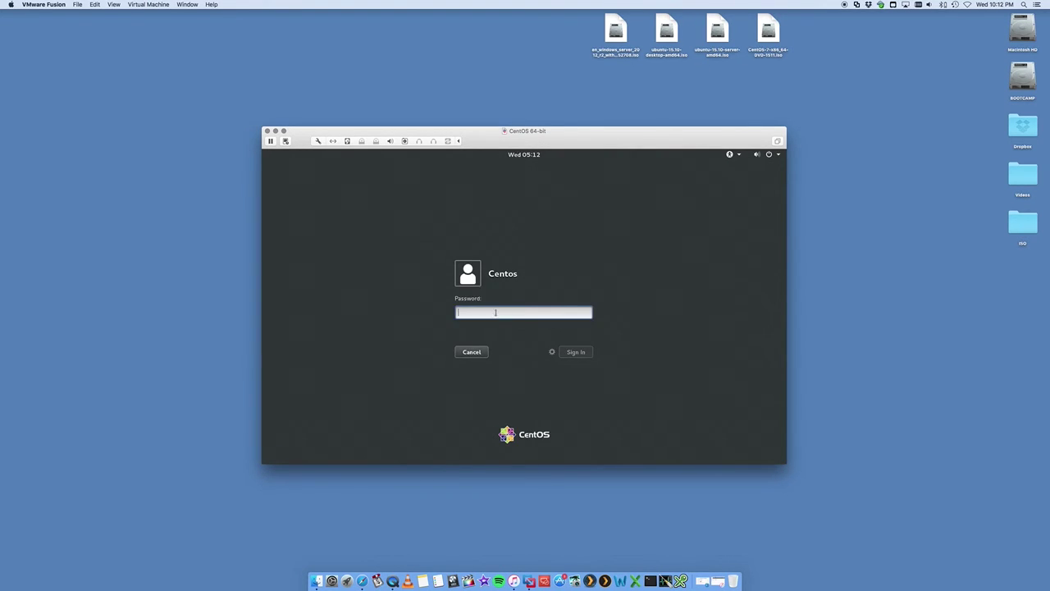
pyautogui.write('password')
pyautogui.press('Return')
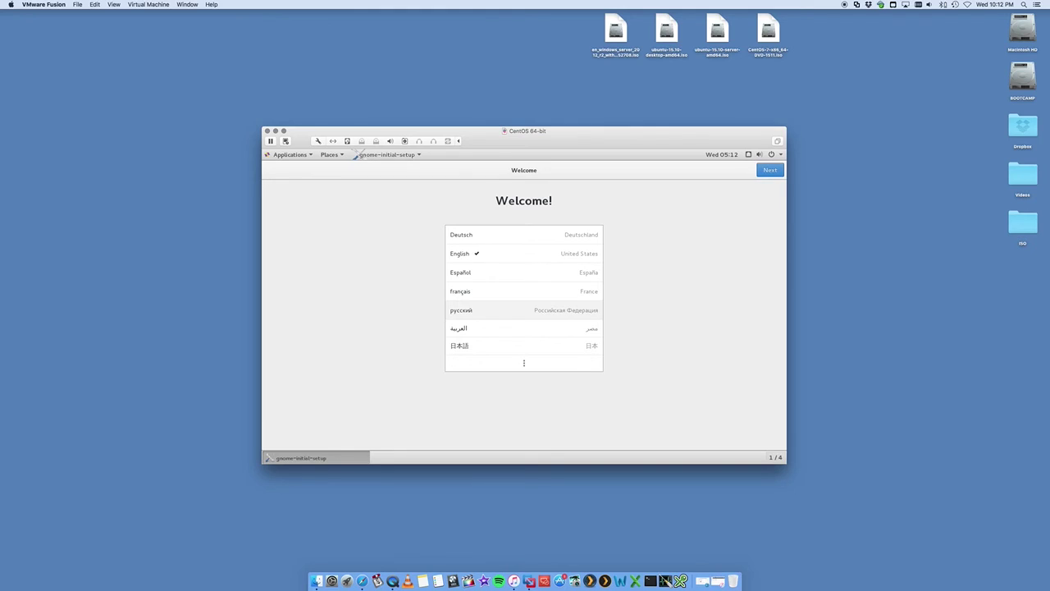
pyautogui.moveTo(553, 131); pyautogui.dragTo(510, 128)
# Step: Finish GNOME setup with English (US) keyboard, skip online accounts, and close Getting Started
pyautogui.click(728, 162)
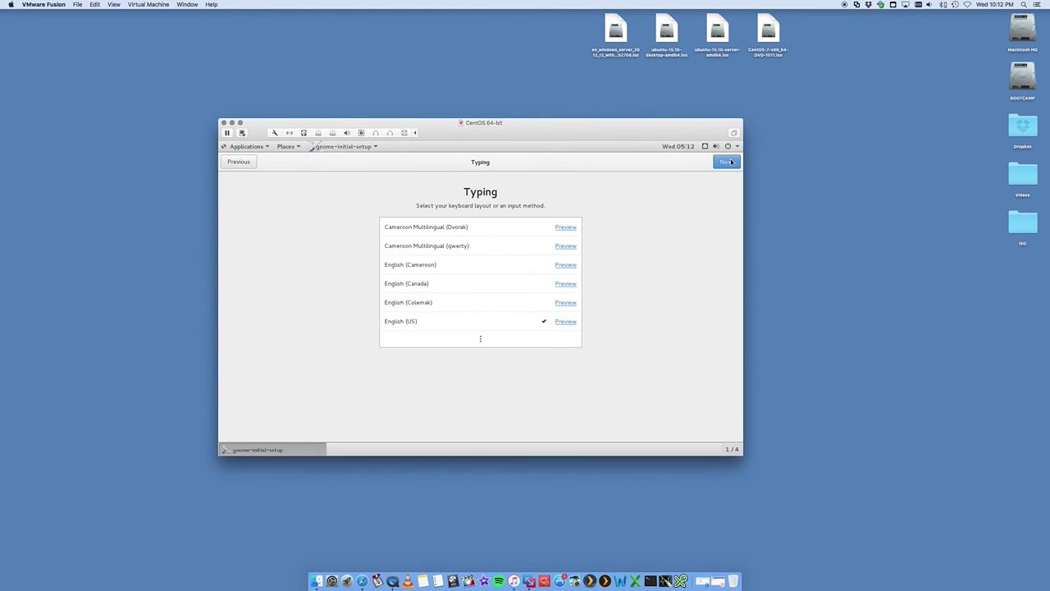
pyautogui.click(728, 162)
pyautogui.click(256, 148)
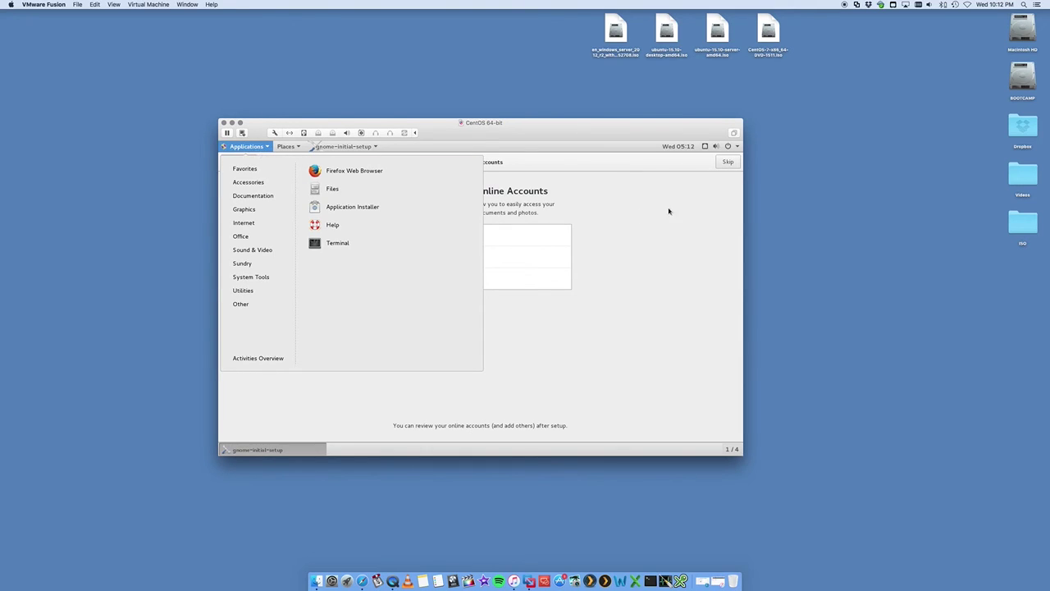
pyautogui.click(720, 167)
pyautogui.click(724, 167)
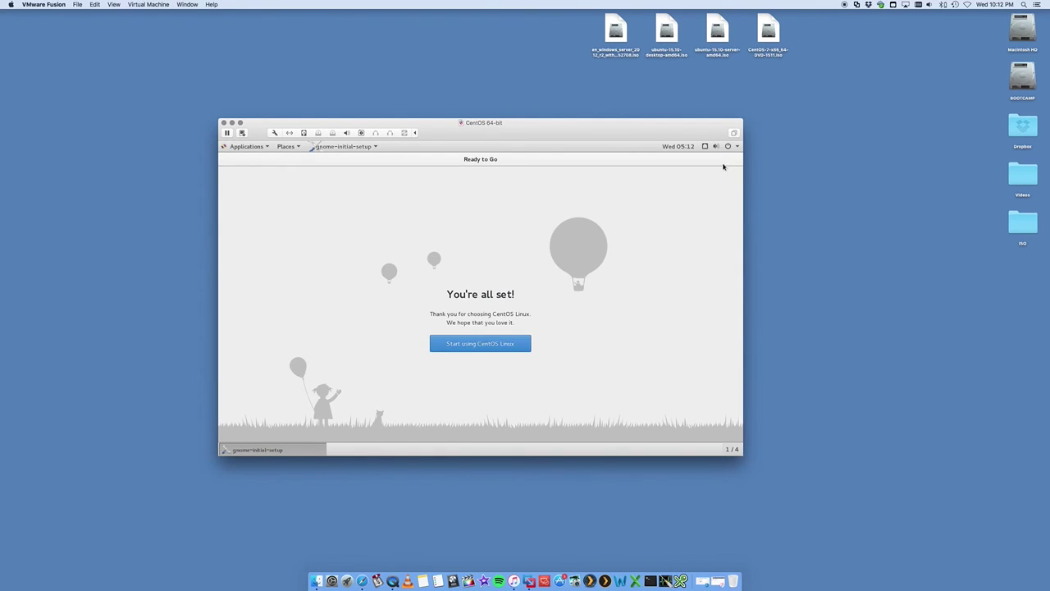
pyautogui.click(487, 344)
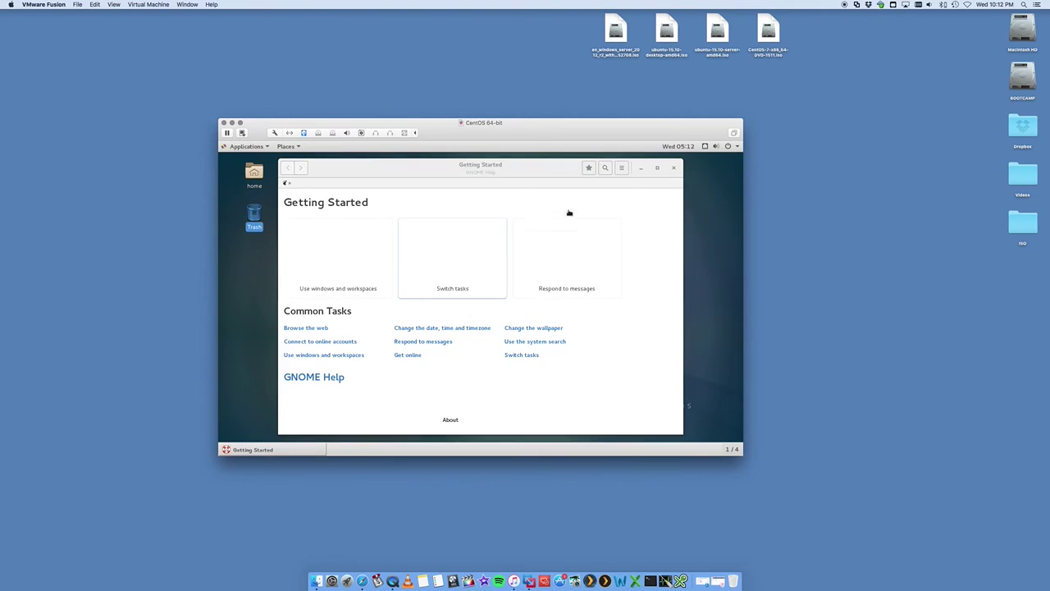
pyautogui.click(674, 168)
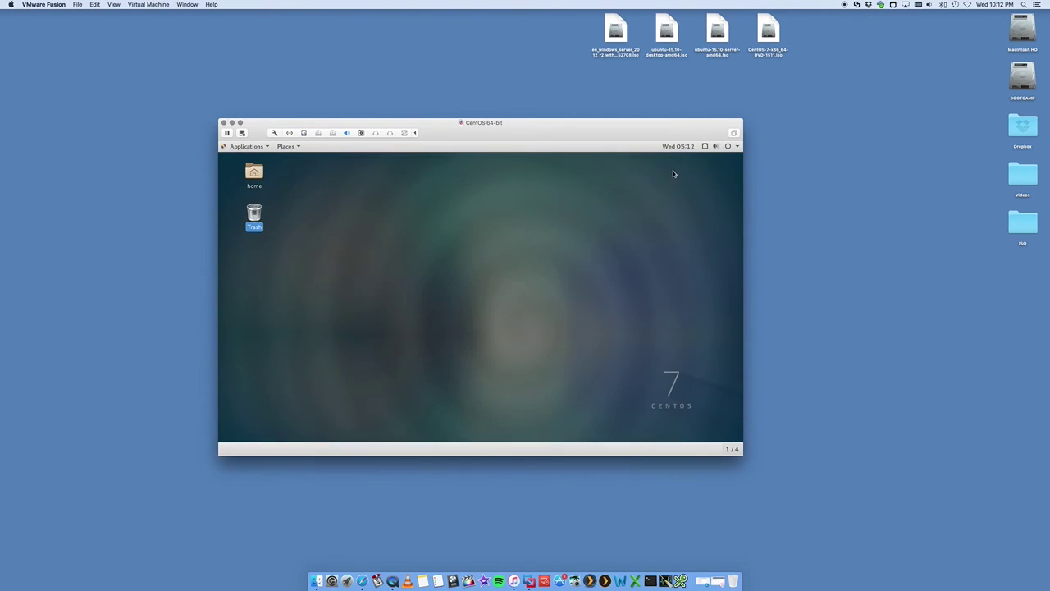
# Step: Nudge the CentOS 64-bit VM window upward, then switch it to full screen from the Virtual Machine menu
pyautogui.click(997, 130)
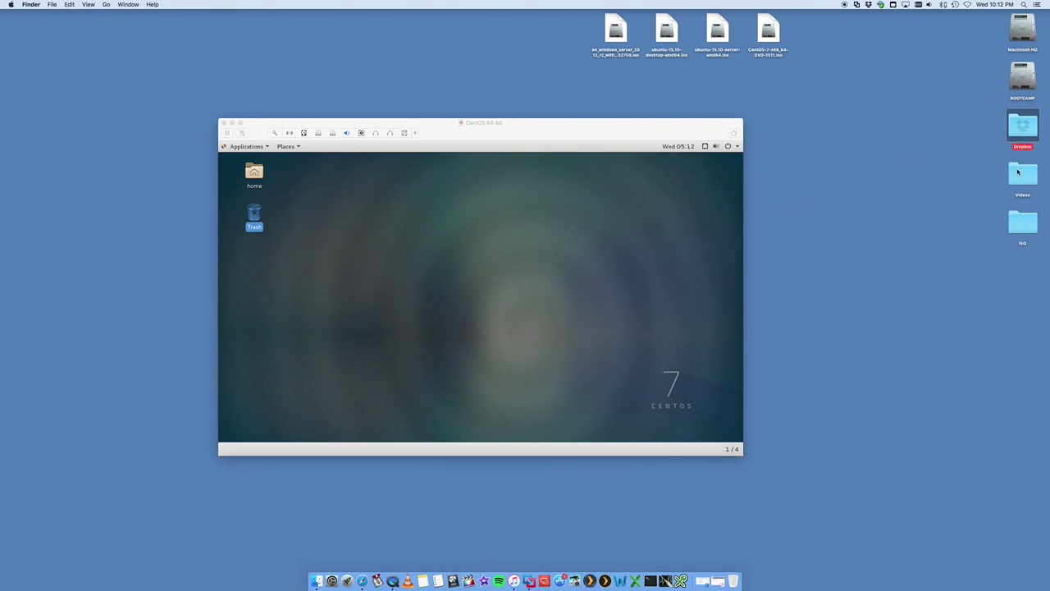
pyautogui.moveTo(537, 133); pyautogui.dragTo(539, 122)
pyautogui.click(424, 168)
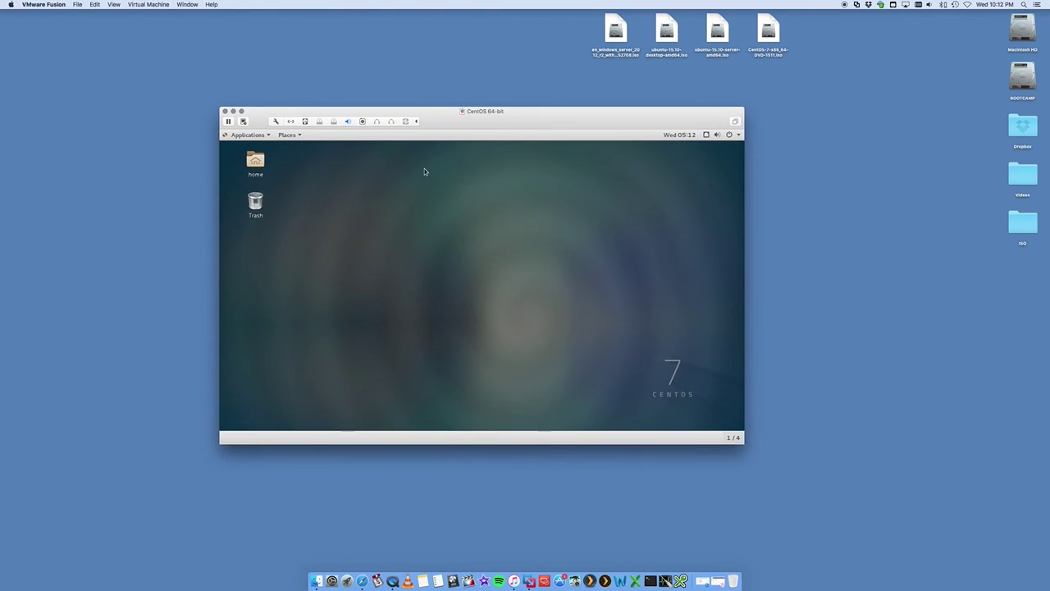
pyautogui.click(146, 6)
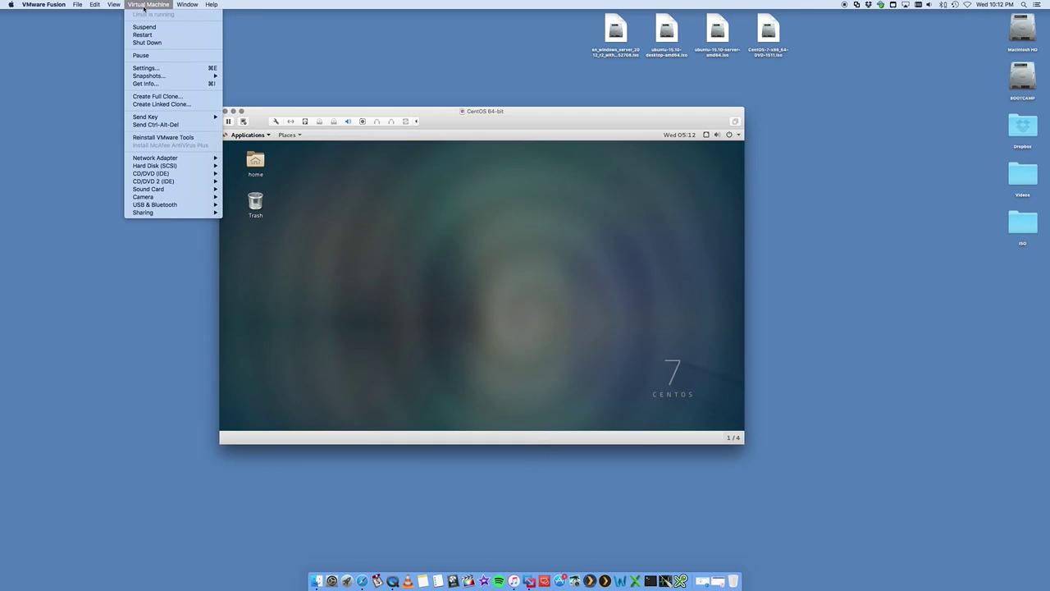
pyautogui.moveTo(114, 4)
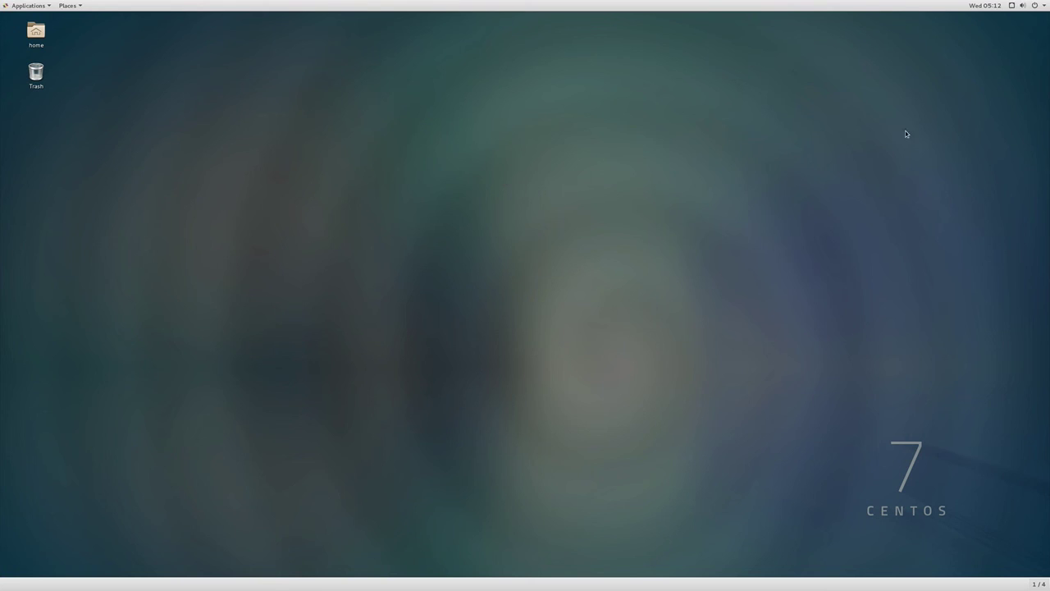
# Step: Open the GNOME system menu in the top-right corner of the CentOS desktop
pyautogui.click(1035, 7)
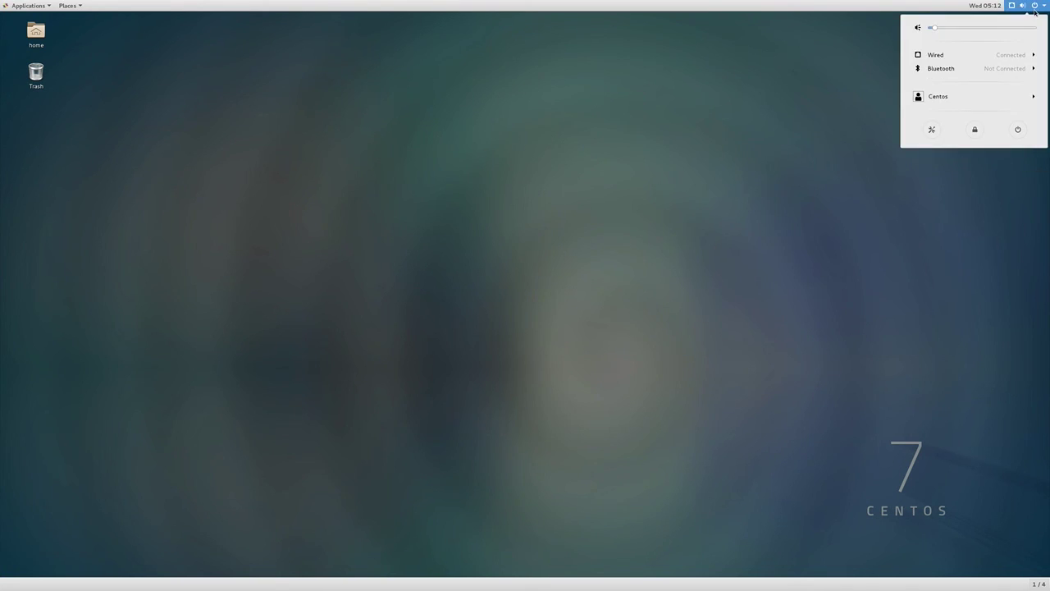